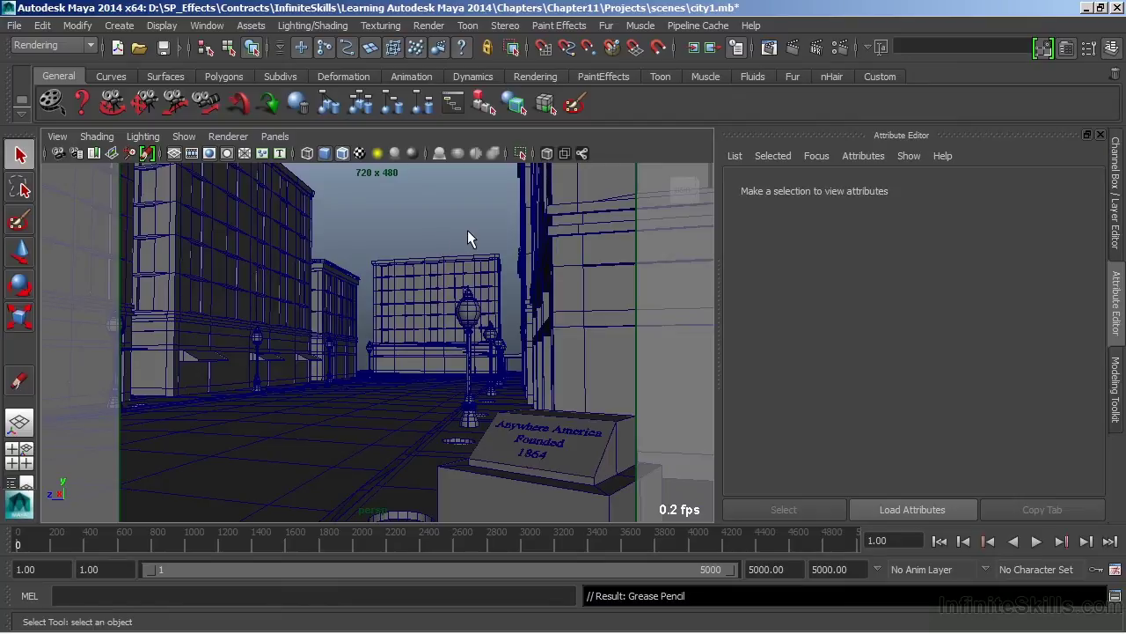
Create a mental ray Physical Sun and Sky from Render Settings' Indirect Lighting, with Final Gathering on.
{"action": "left_click", "coordinate": [840, 45]}
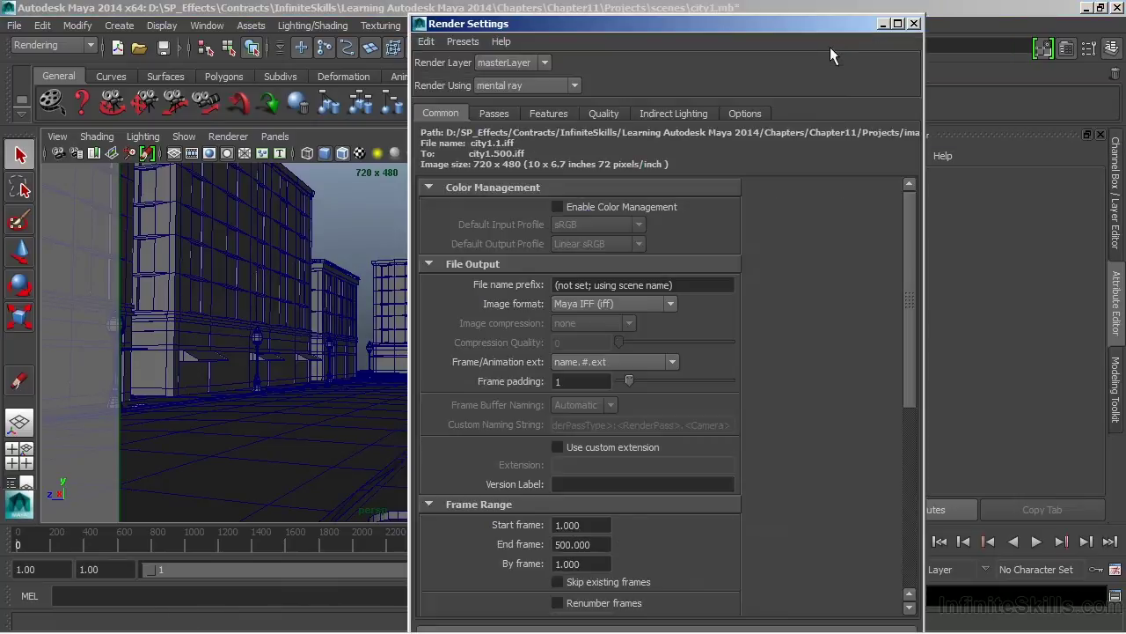
{"action": "left_click", "coordinate": [668, 114]}
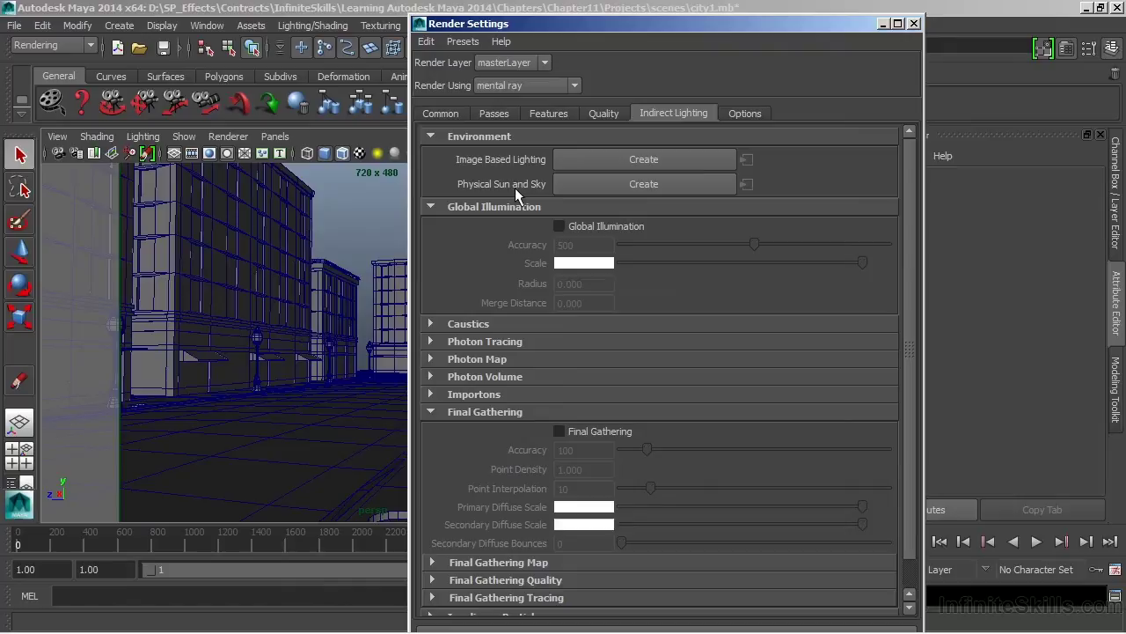
{"action": "left_click", "coordinate": [644, 184]}
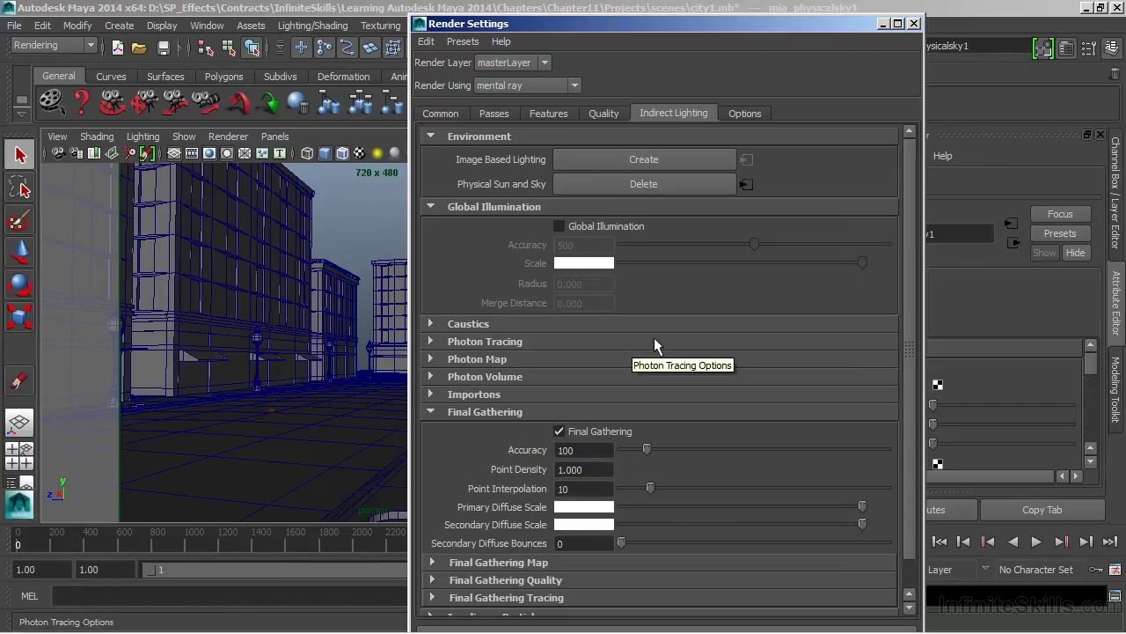
{"action": "left_click", "coordinate": [913, 24]}
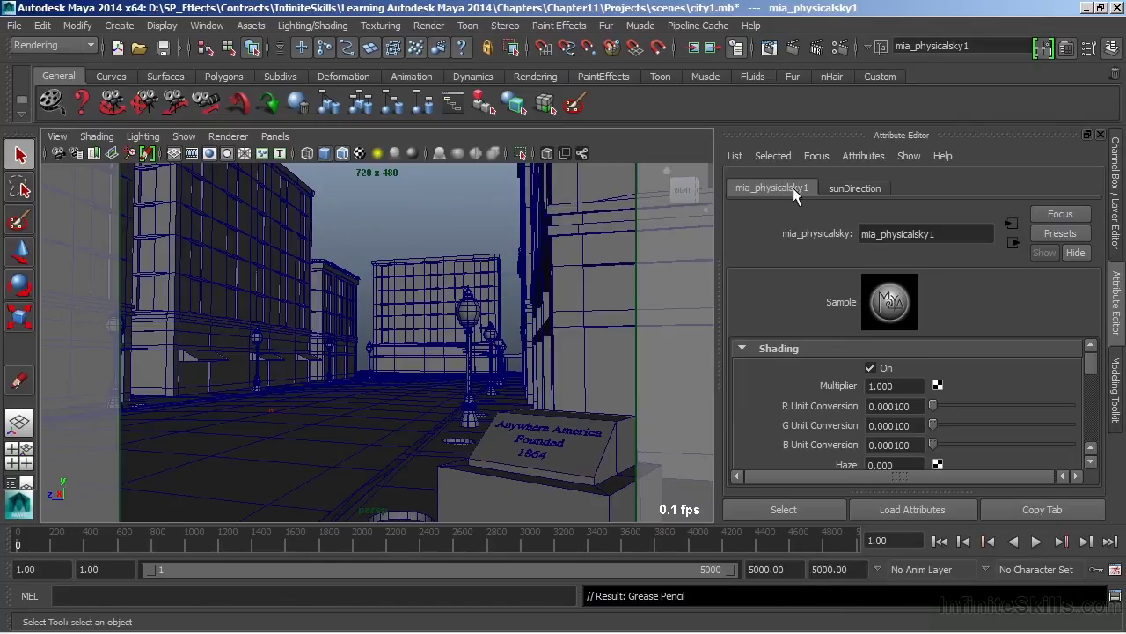
Show the sunDirection transform attributes, with Rotate at -75, 0, 0.
{"action": "left_click", "coordinate": [845, 188]}
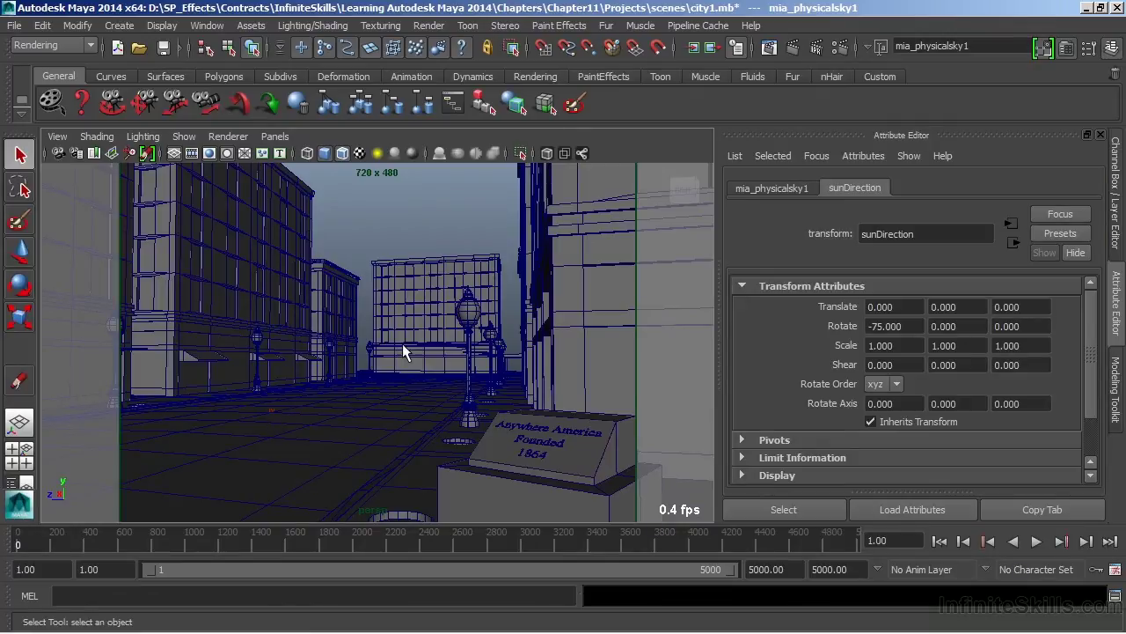
Show the persp1 camera in the bottom-right panel and enlarge it to fill the view.
{"action": "key", "text": "space"}
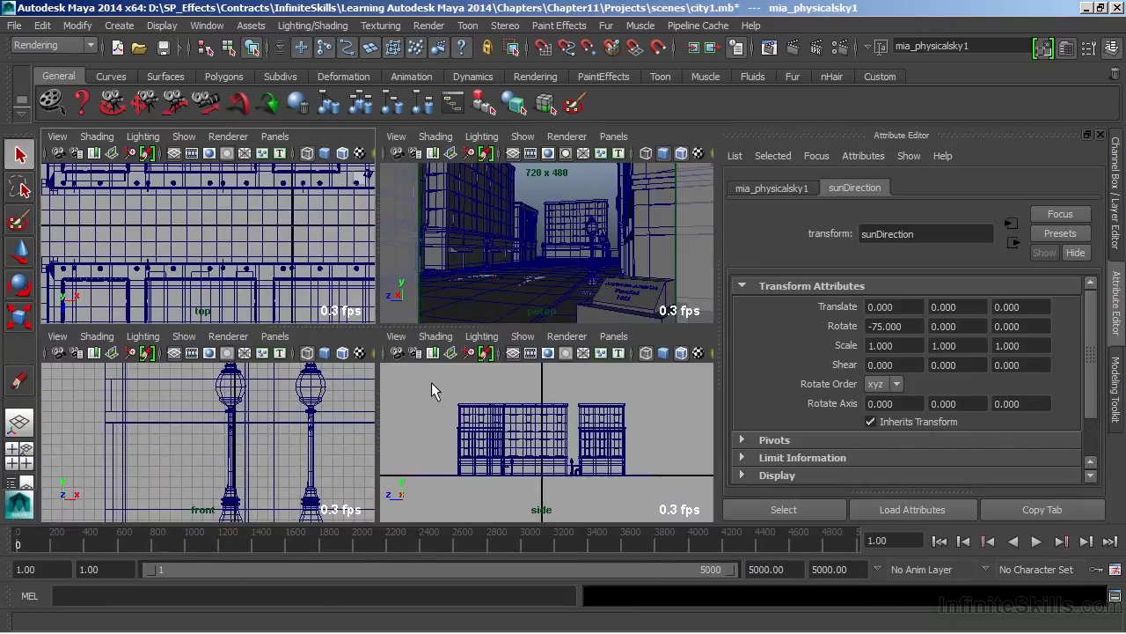
{"action": "left_click", "coordinate": [614, 337]}
{"action": "mouse_move", "coordinate": [669, 352]}
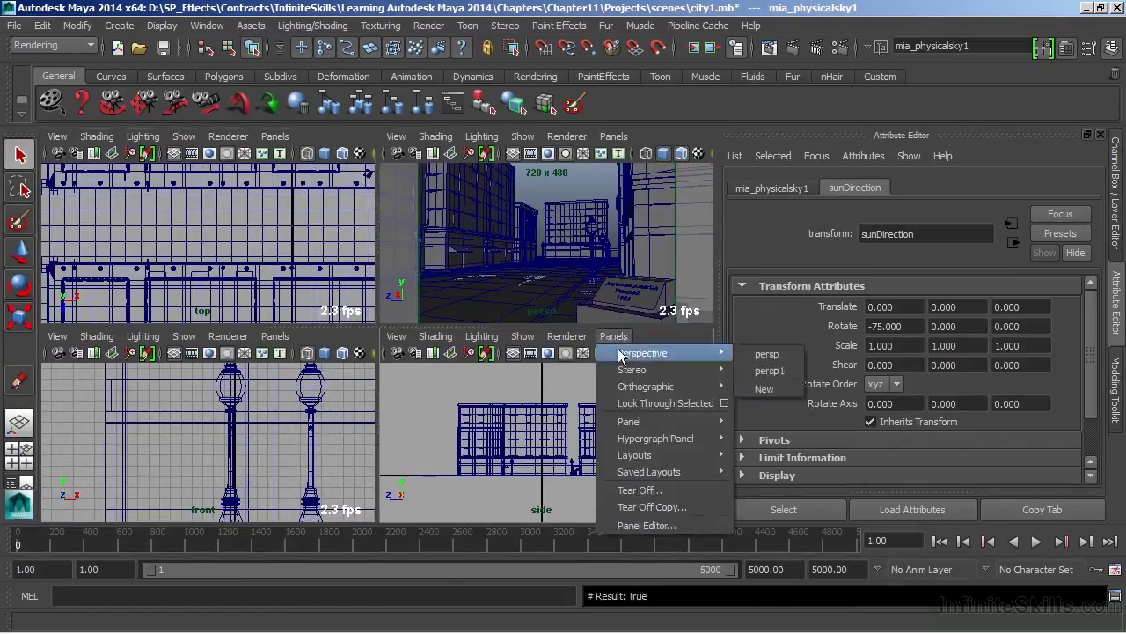
{"action": "left_click", "coordinate": [770, 370]}
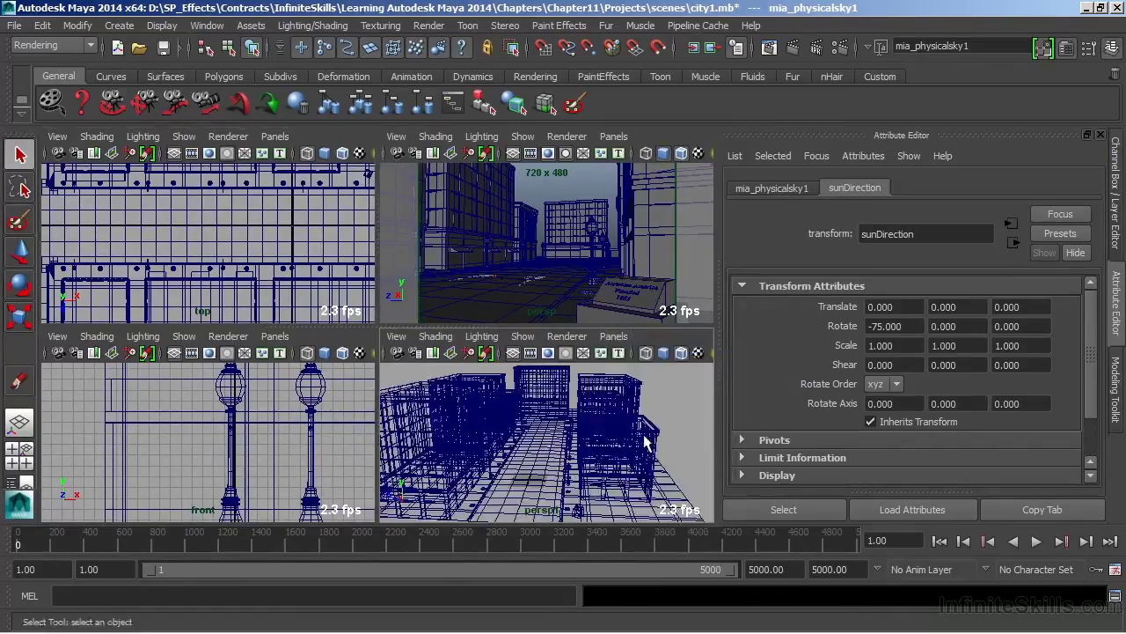
{"action": "scroll", "coordinate": [643, 442], "scroll_direction": "down", "scroll_amount": 5}
{"action": "key", "text": "space"}
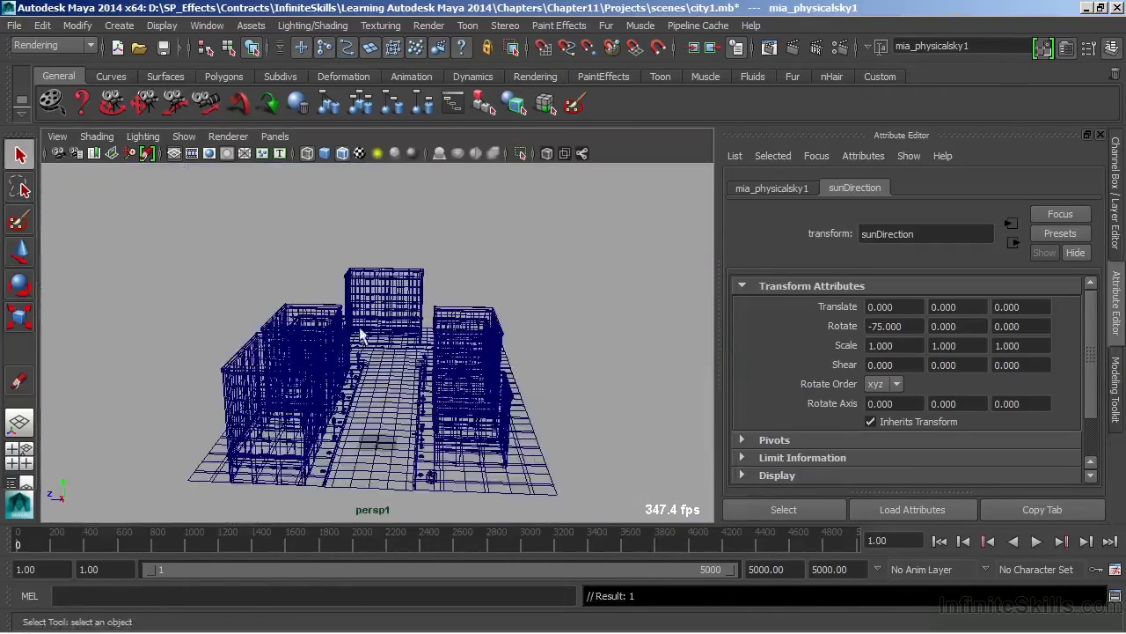
{"action": "scroll", "coordinate": [502, 327], "scroll_direction": "up", "scroll_amount": 3}
{"action": "scroll", "coordinate": [503, 327], "scroll_direction": "up", "scroll_amount": 8}
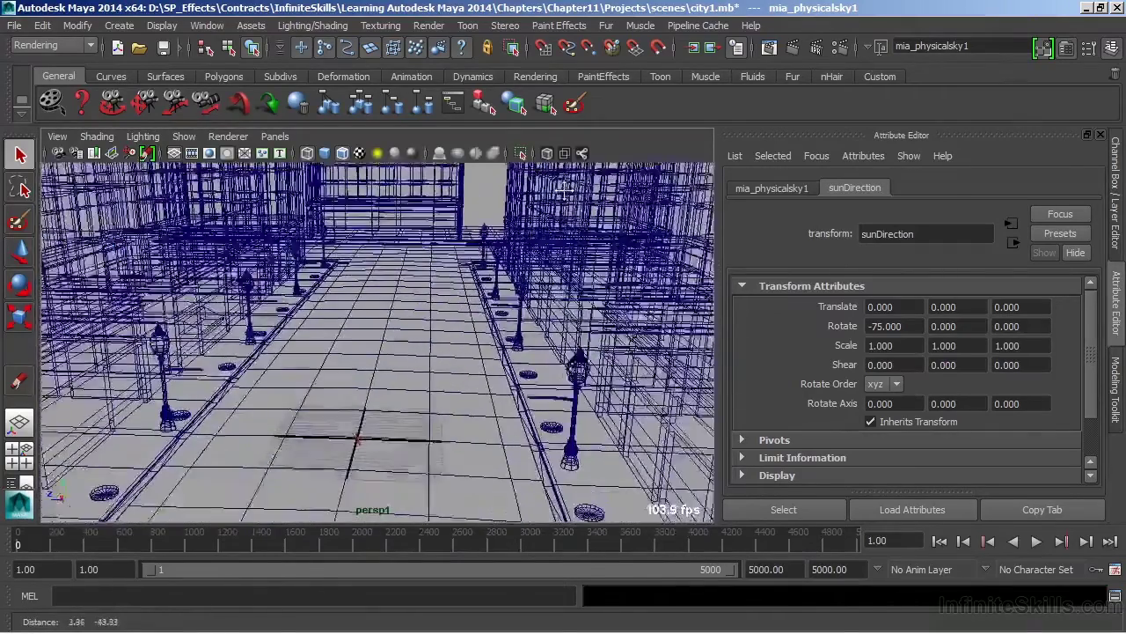
Scale the sun light up so it's easier to see over the street.
{"action": "left_click", "coordinate": [354, 422]}
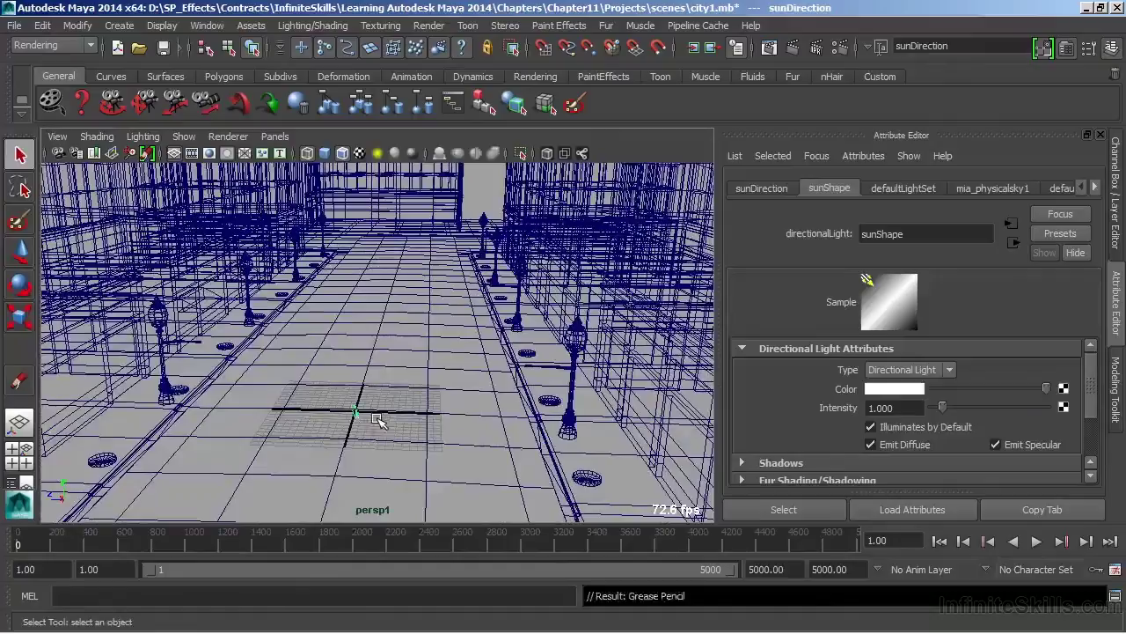
{"action": "key", "text": "r"}
{"action": "left_click_drag", "start_coordinate": [356, 411], "coordinate": [436, 403]}
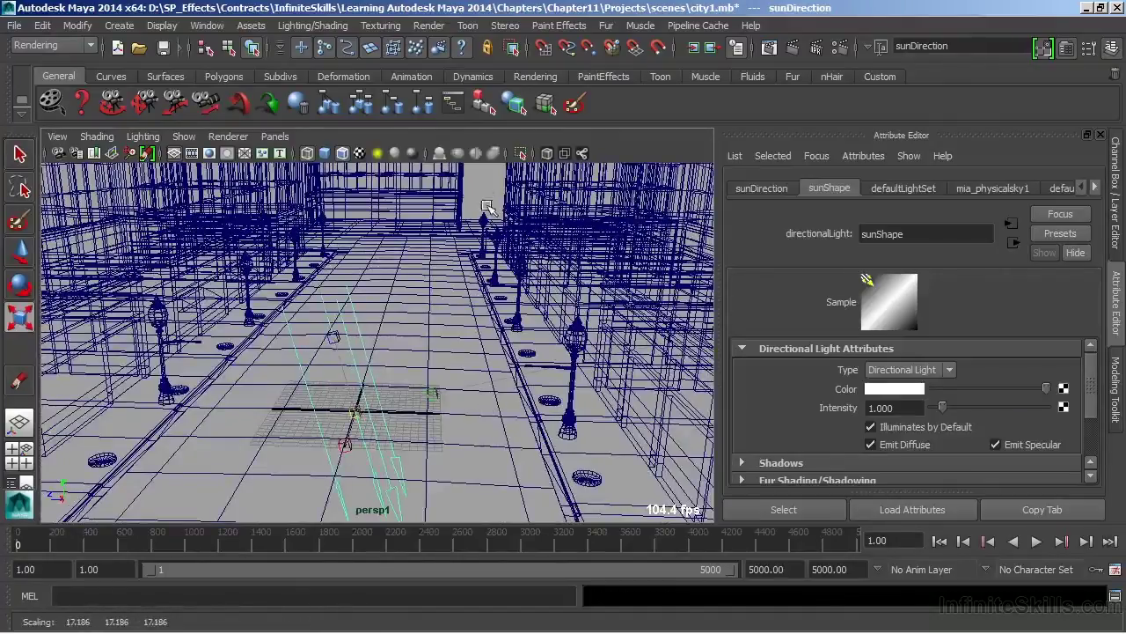
{"action": "left_click", "coordinate": [481, 288]}
{"action": "left_click_drag", "start_coordinate": [481, 289], "coordinate": [486, 319], "text": "alt"}
{"action": "right_click_drag", "start_coordinate": [486, 319], "coordinate": [247, 339], "text": "alt"}
Rotate the sunDirection light to about -53.87 on X and return to the camera view.
{"action": "key", "text": "e"}
{"action": "left_click", "coordinate": [376, 352]}
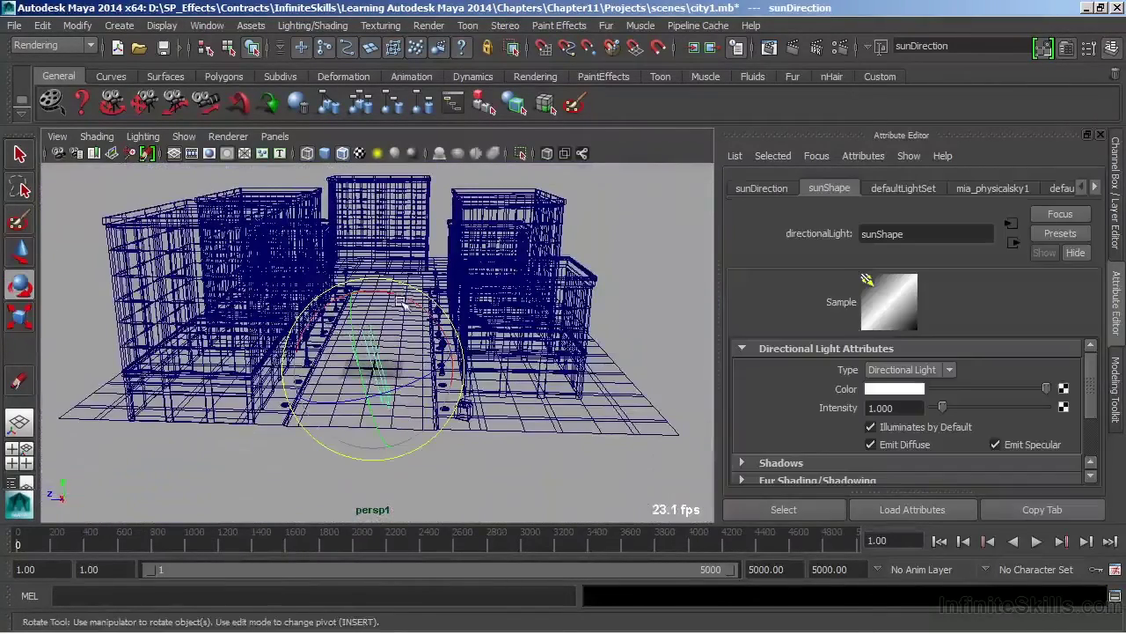
{"action": "left_click", "coordinate": [401, 299]}
{"action": "left_click_drag", "start_coordinate": [400, 298], "coordinate": [371, 293]}
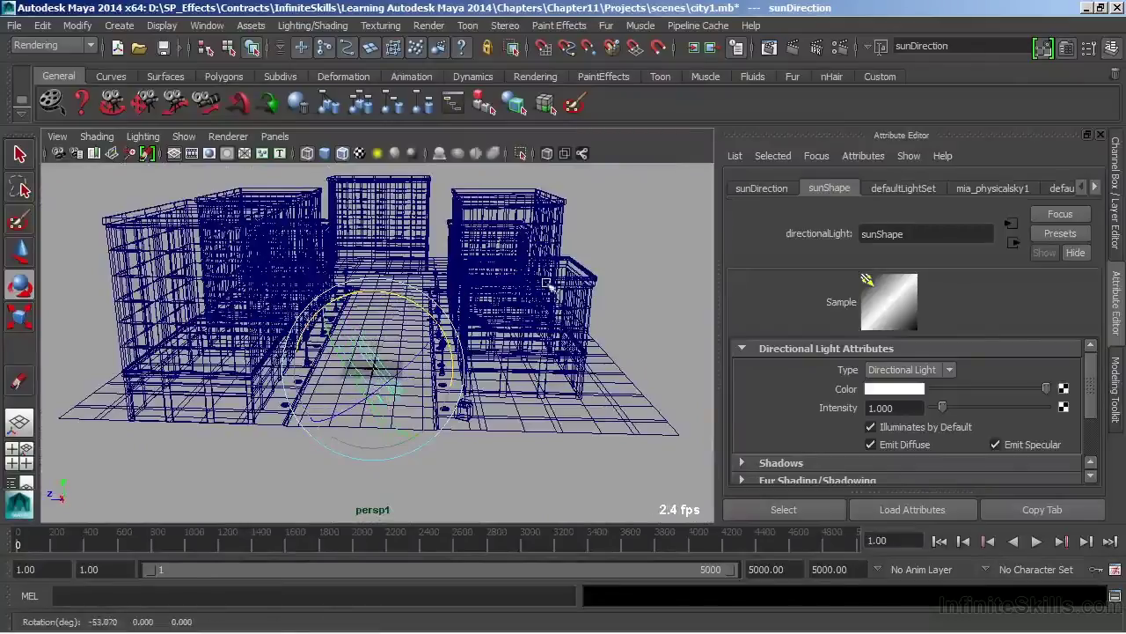
{"action": "left_click", "coordinate": [653, 255]}
{"action": "key", "text": "space"}
{"action": "key", "text": "space"}
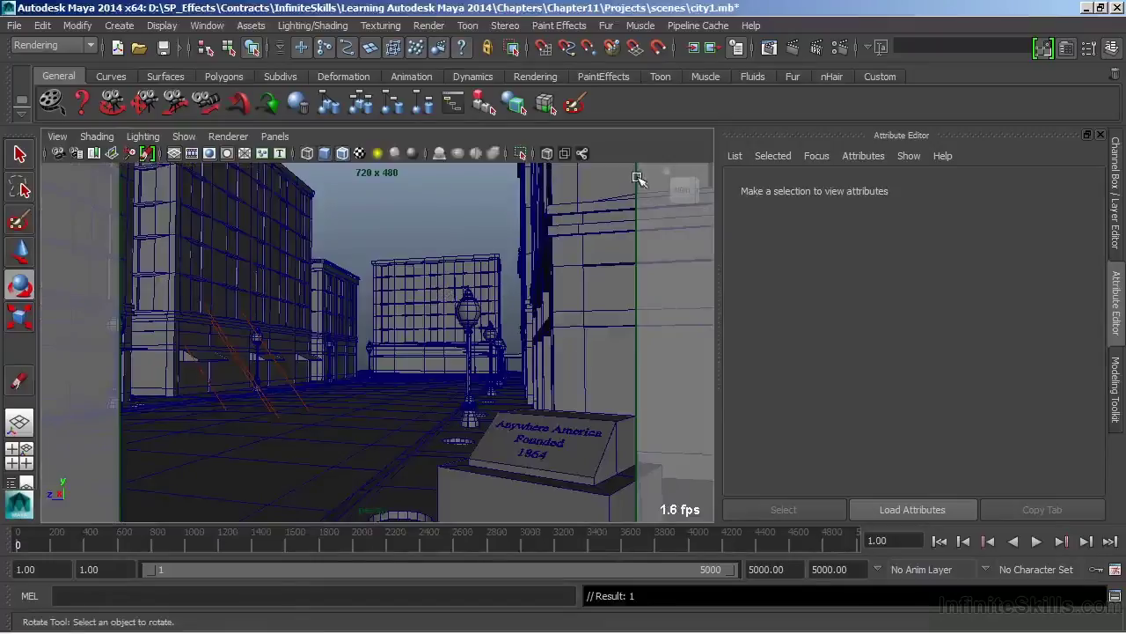
Render the current frame with mental ray, giving a sunlit street with sharp shadows.
{"action": "left_click", "coordinate": [794, 47]}
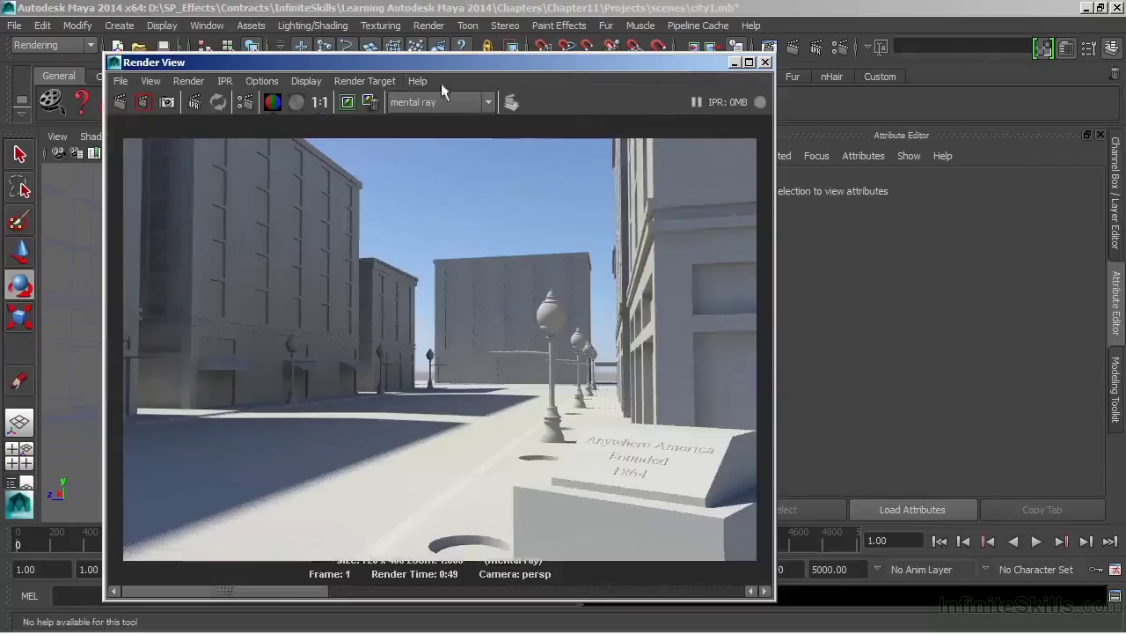
Swing sunDirection nearly to the horizon and re-render the street at dusk.
{"action": "left_click", "coordinate": [734, 63]}
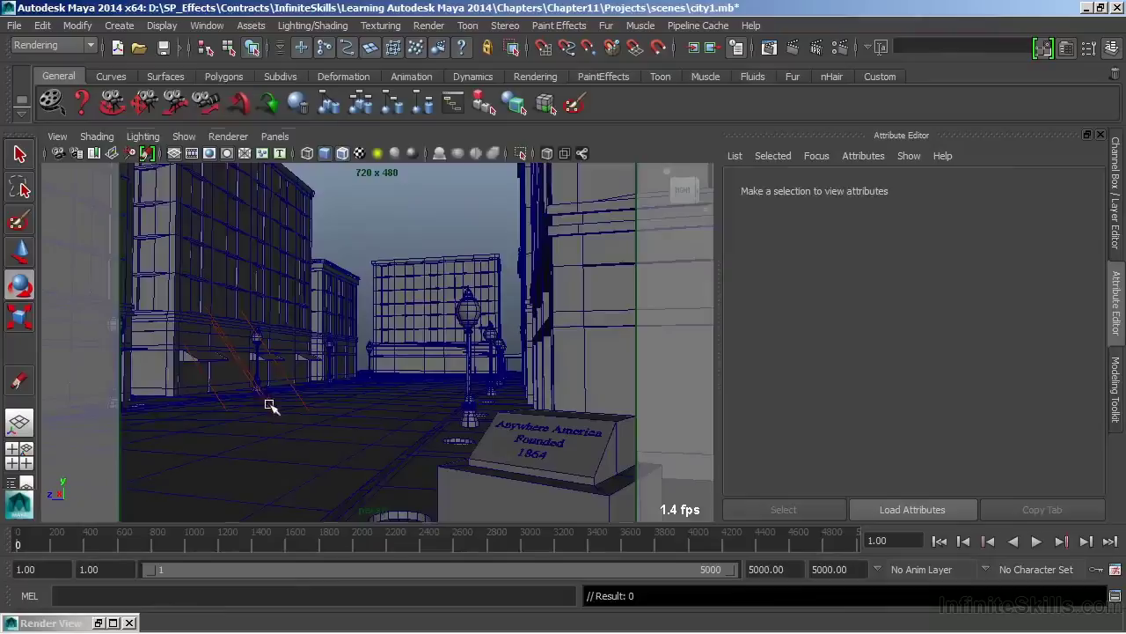
{"action": "left_click", "coordinate": [270, 406]}
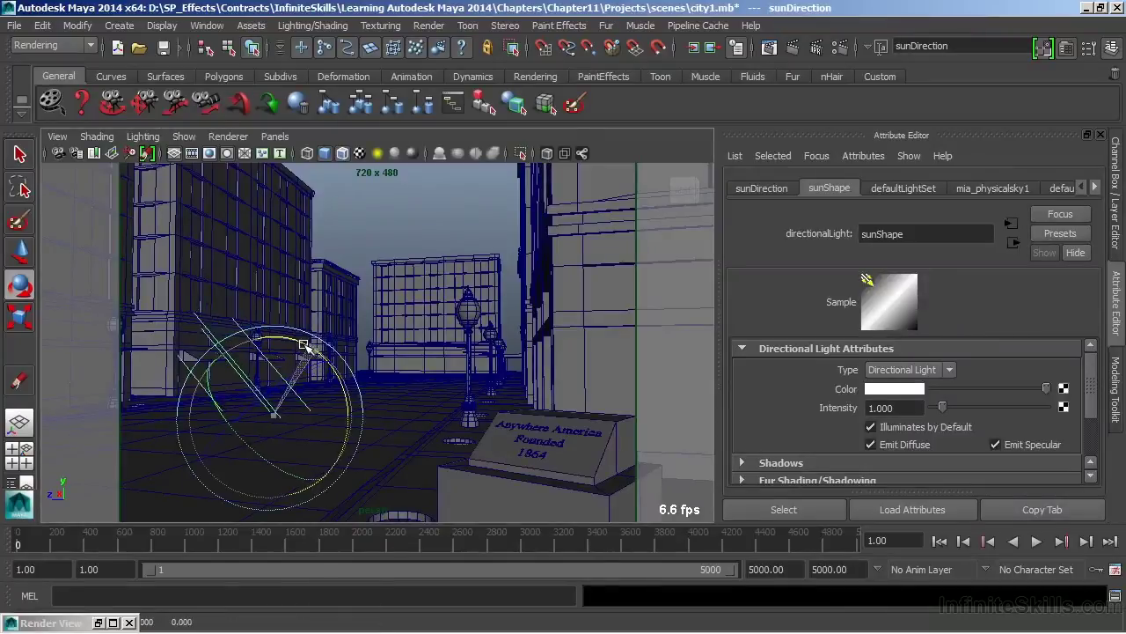
{"action": "left_click_drag", "start_coordinate": [303, 345], "coordinate": [255, 341]}
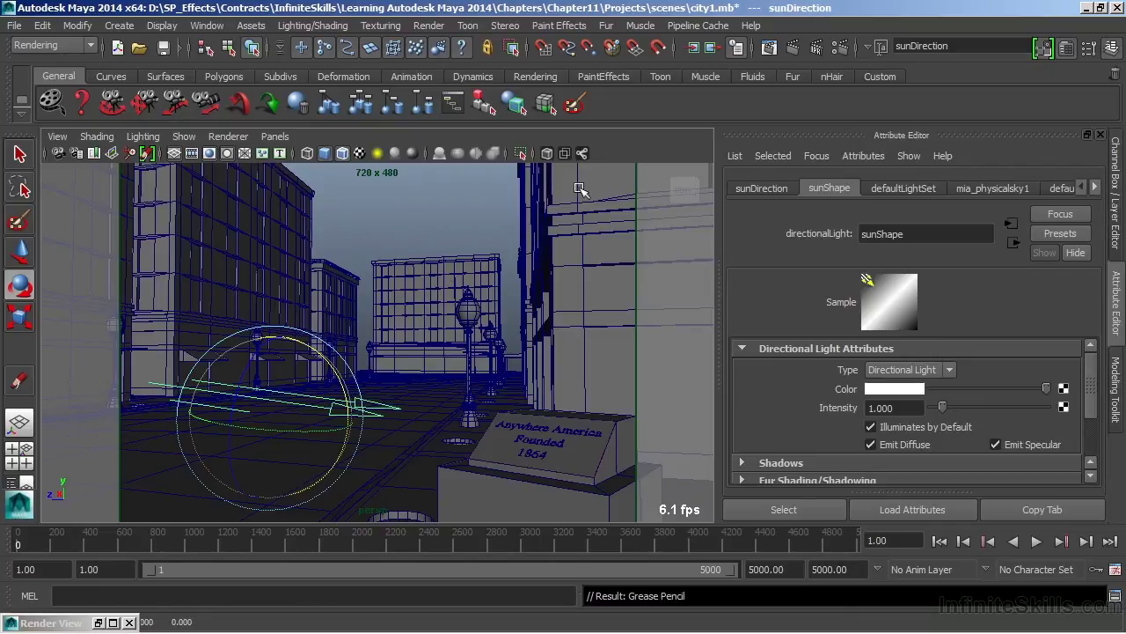
{"action": "left_click", "coordinate": [793, 45]}
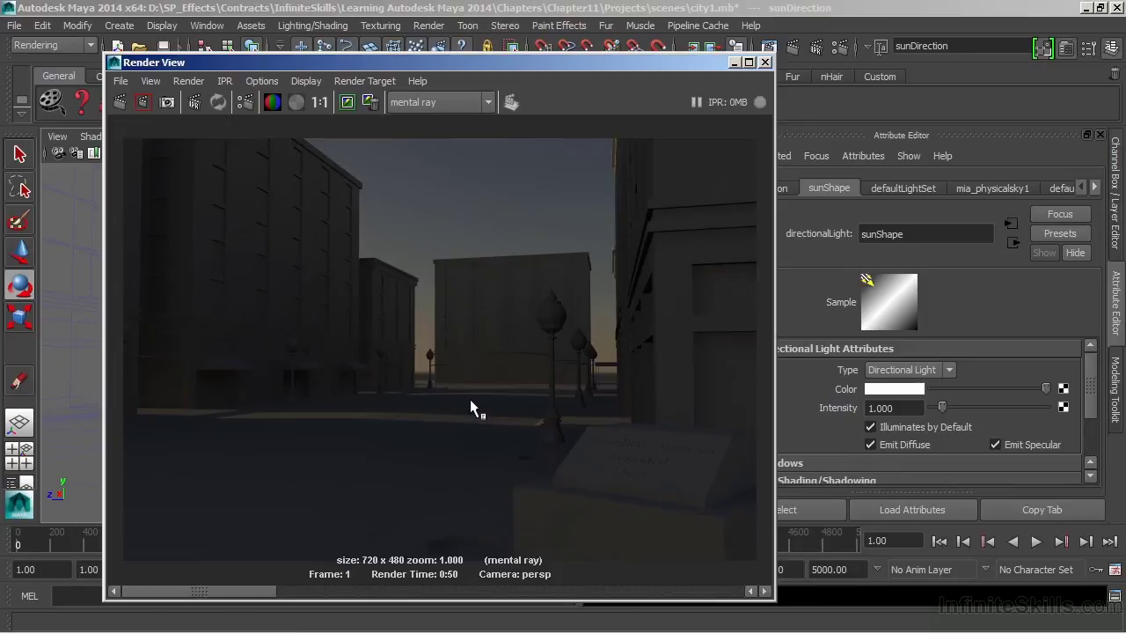
Rotate the sun back up and redo the render for a bright daylight street.
{"action": "left_click", "coordinate": [735, 63]}
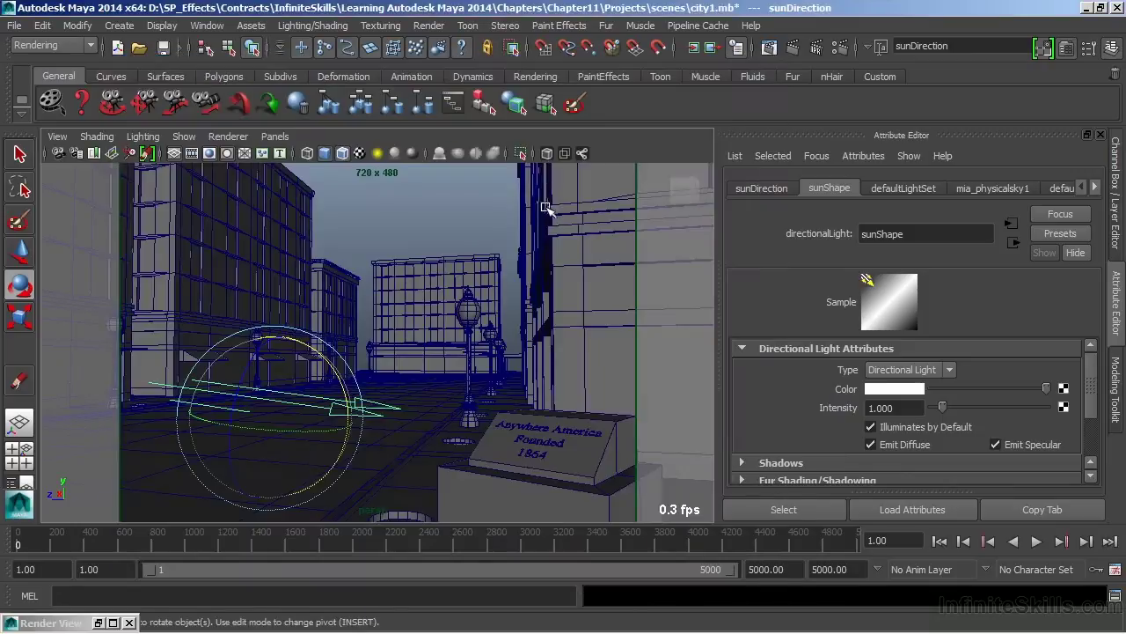
{"action": "left_click_drag", "start_coordinate": [313, 341], "coordinate": [366, 411]}
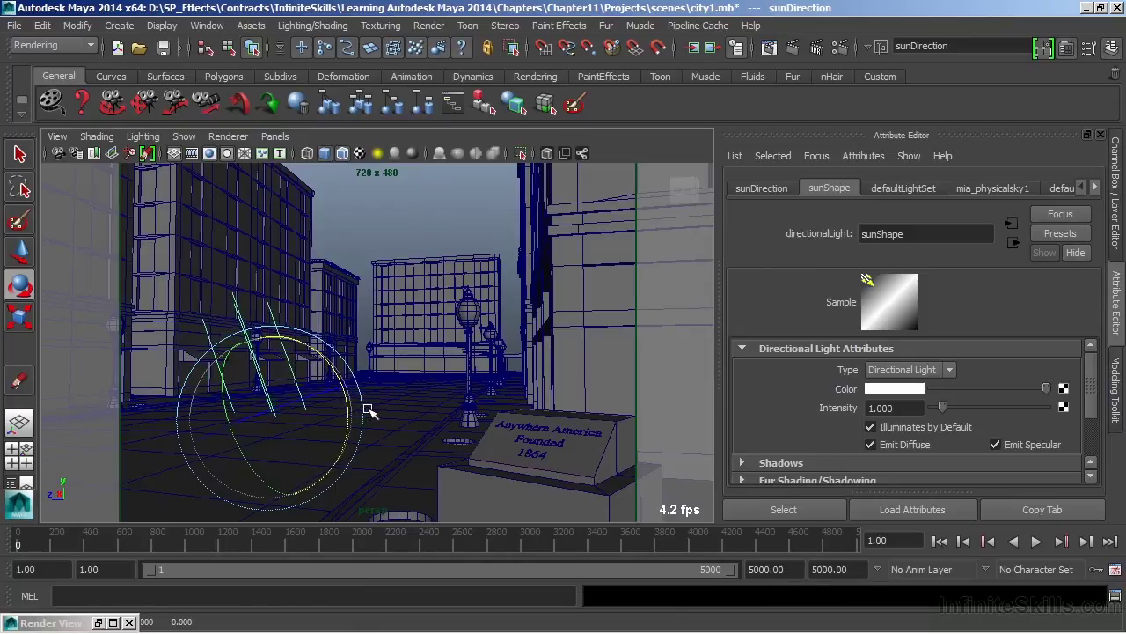
{"action": "double_click", "coordinate": [72, 622]}
{"action": "left_click", "coordinate": [119, 102]}
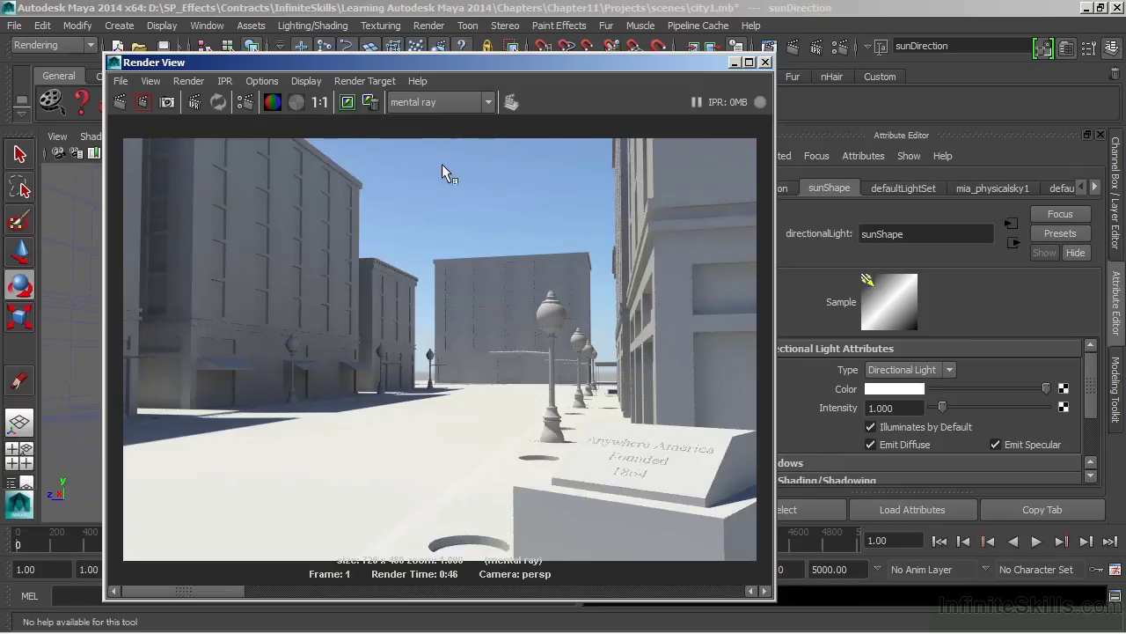
{"action": "left_click_drag", "start_coordinate": [398, 67], "coordinate": [343, 55]}
Show the mia_physicalsky1 attributes and scroll down through its settings.
{"action": "left_click", "coordinate": [974, 188]}
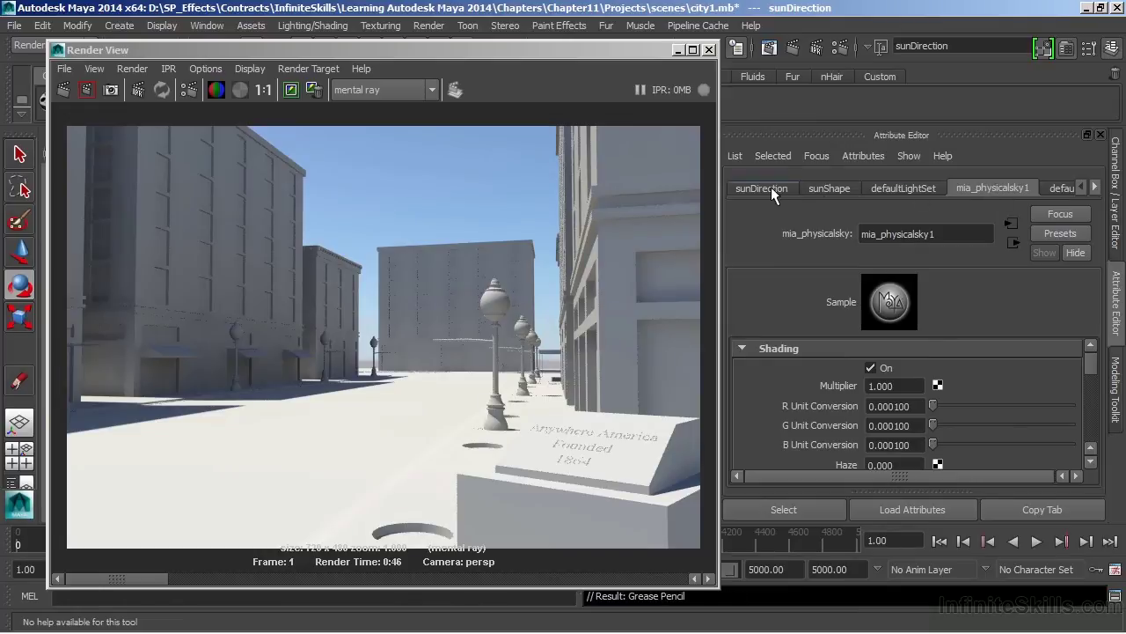
{"action": "left_click", "coordinate": [1091, 459]}
{"action": "left_click", "coordinate": [1091, 459]}
{"action": "left_click", "coordinate": [1092, 461]}
{"action": "left_click", "coordinate": [1091, 461]}
{"action": "left_click", "coordinate": [1091, 461]}
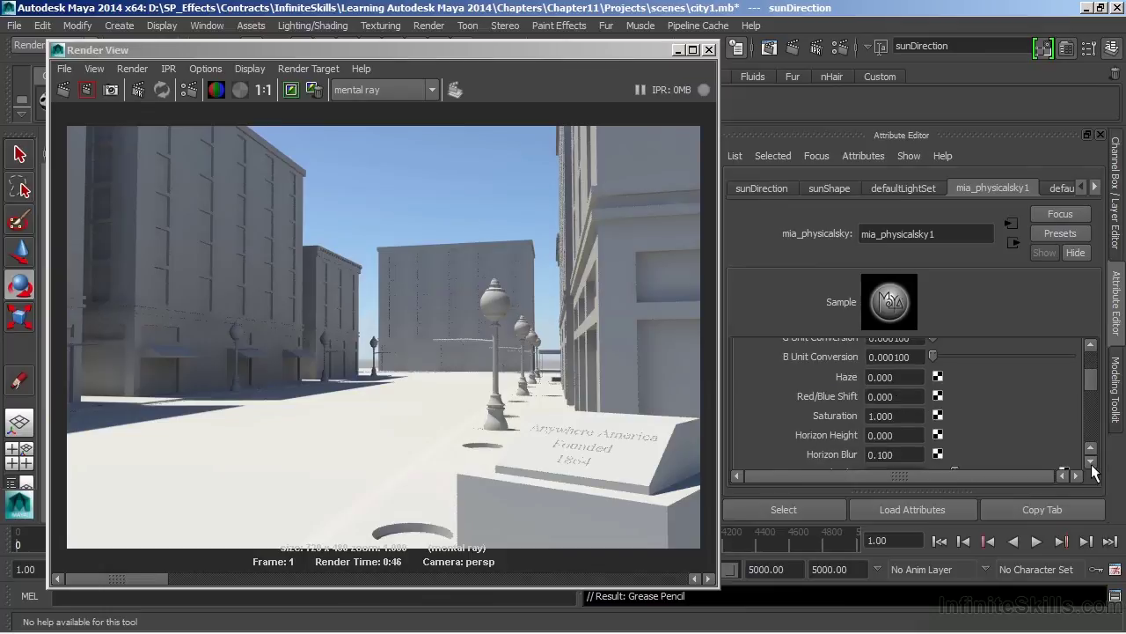
{"action": "left_click", "coordinate": [1091, 461]}
{"action": "left_click", "coordinate": [1091, 461]}
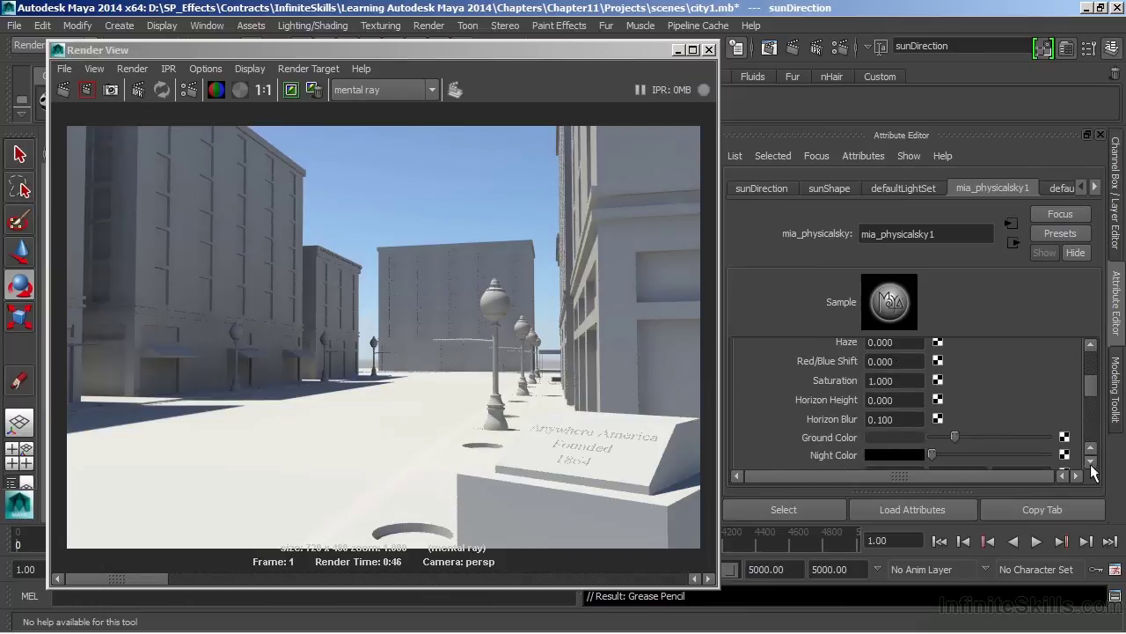
{"action": "scroll", "coordinate": [1091, 396], "scroll_direction": "down", "scroll_amount": 1}
{"action": "mouse_move", "coordinate": [1091, 396]}
{"action": "left_mouse_down"}
{"action": "mouse_move", "coordinate": [1095, 428]}
{"action": "mouse_move", "coordinate": [1093, 412]}
{"action": "left_mouse_up"}
Copy the sky tab into a floating window, make it taller, and move it right.
{"action": "left_click", "coordinate": [1048, 507]}
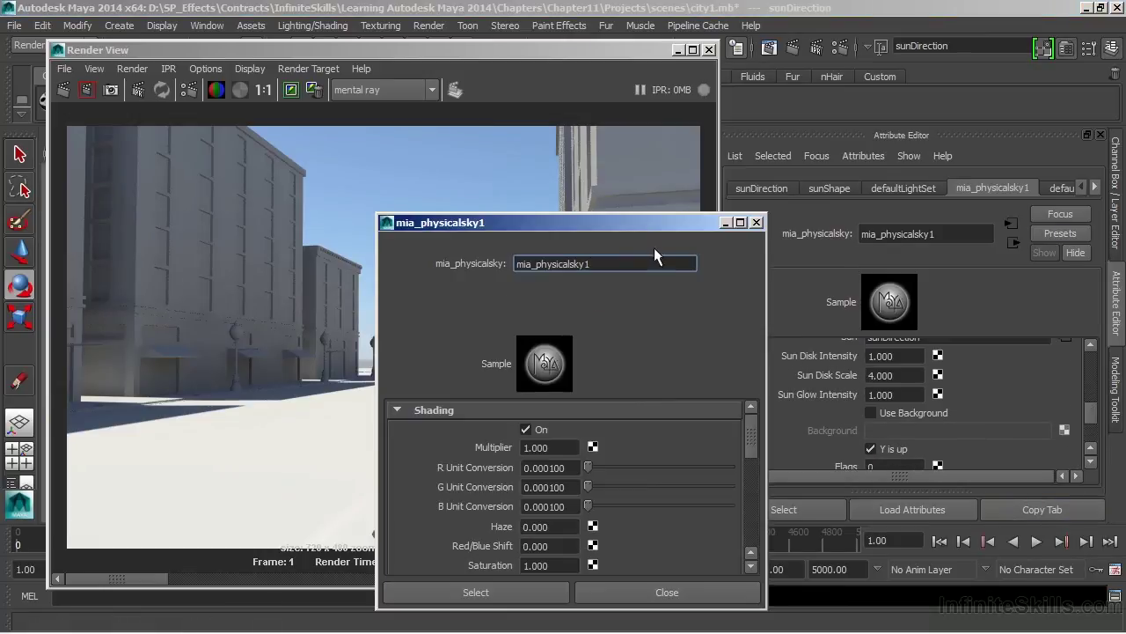
{"action": "left_click_drag", "start_coordinate": [662, 227], "coordinate": [588, 31]}
{"action": "left_click_drag", "start_coordinate": [686, 410], "coordinate": [686, 588]}
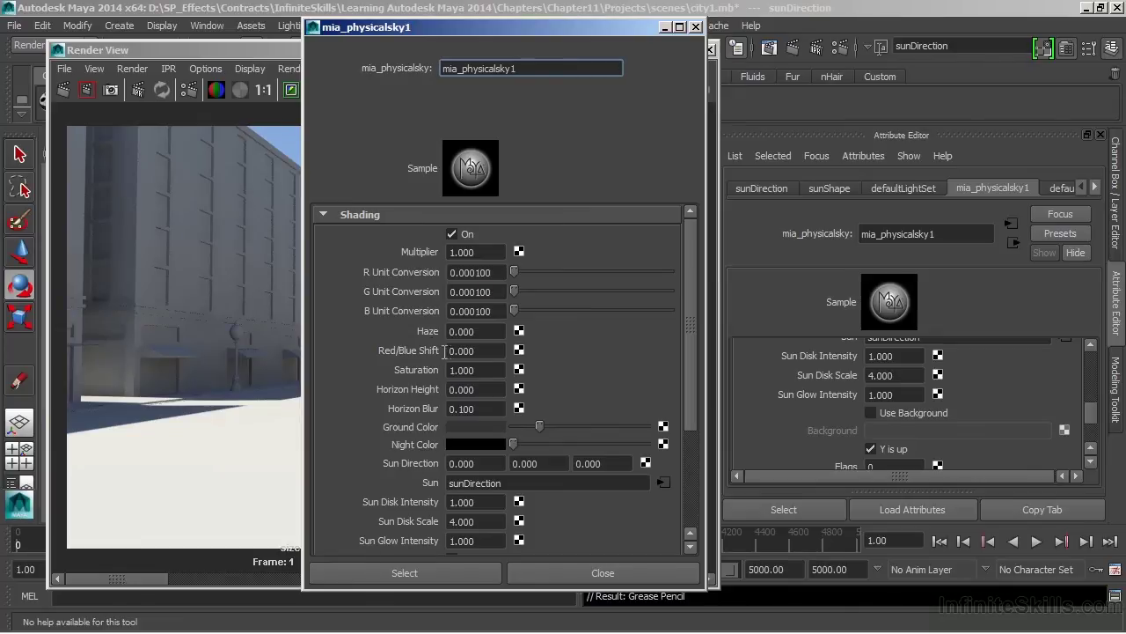
{"action": "left_click_drag", "start_coordinate": [398, 27], "coordinate": [562, 35]}
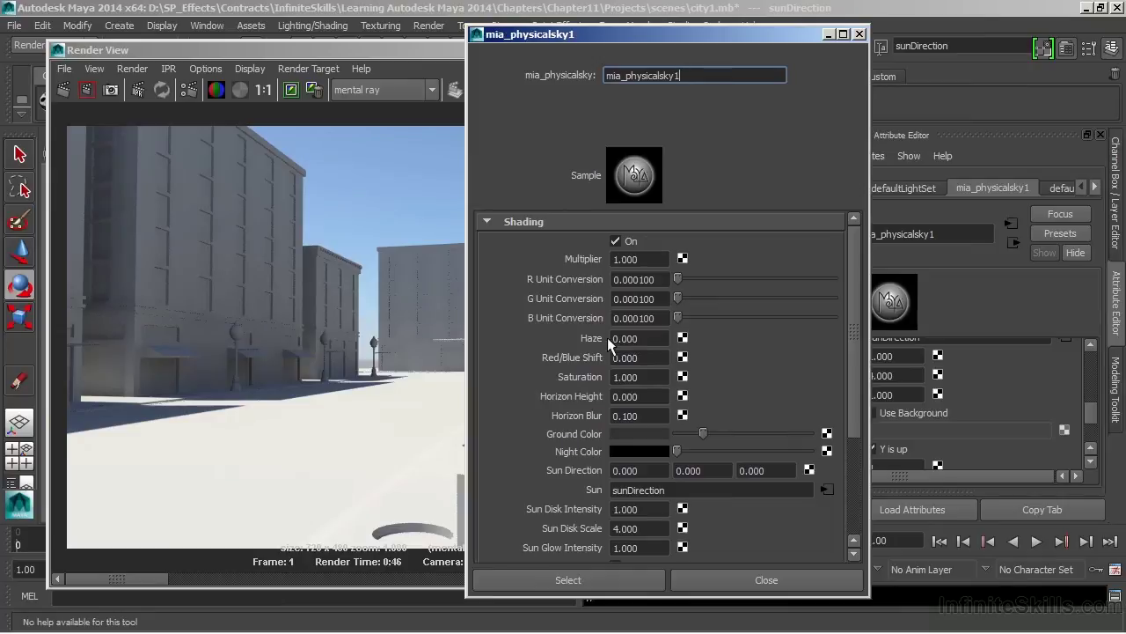
Close the sky window and show the mia_physicalsun1 attributes in the Attribute Editor.
{"action": "left_click", "coordinate": [859, 34]}
{"action": "left_click", "coordinate": [759, 188]}
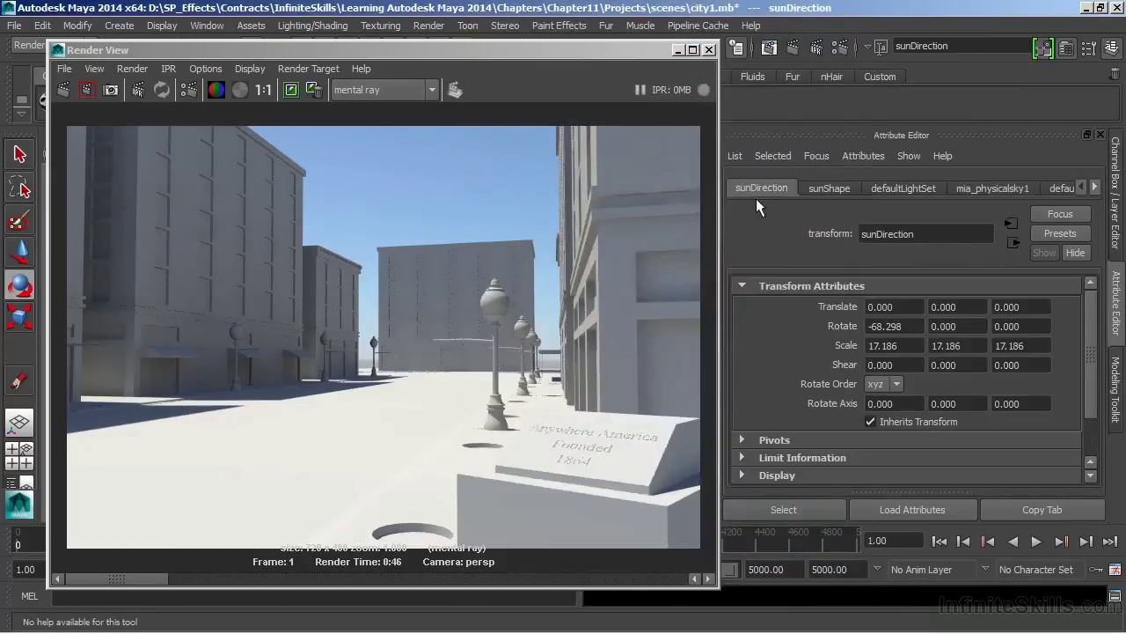
{"action": "left_click", "coordinate": [1095, 187]}
{"action": "left_click", "coordinate": [1095, 187]}
{"action": "left_click", "coordinate": [1037, 188]}
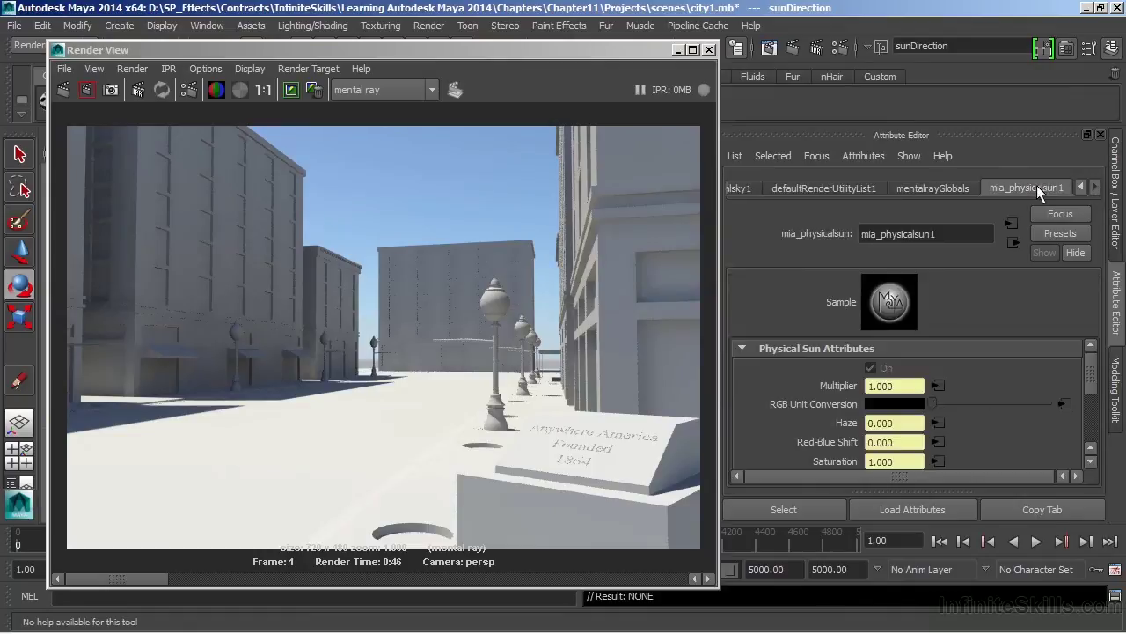
{"action": "left_click_drag", "start_coordinate": [1091, 384], "coordinate": [1092, 422]}
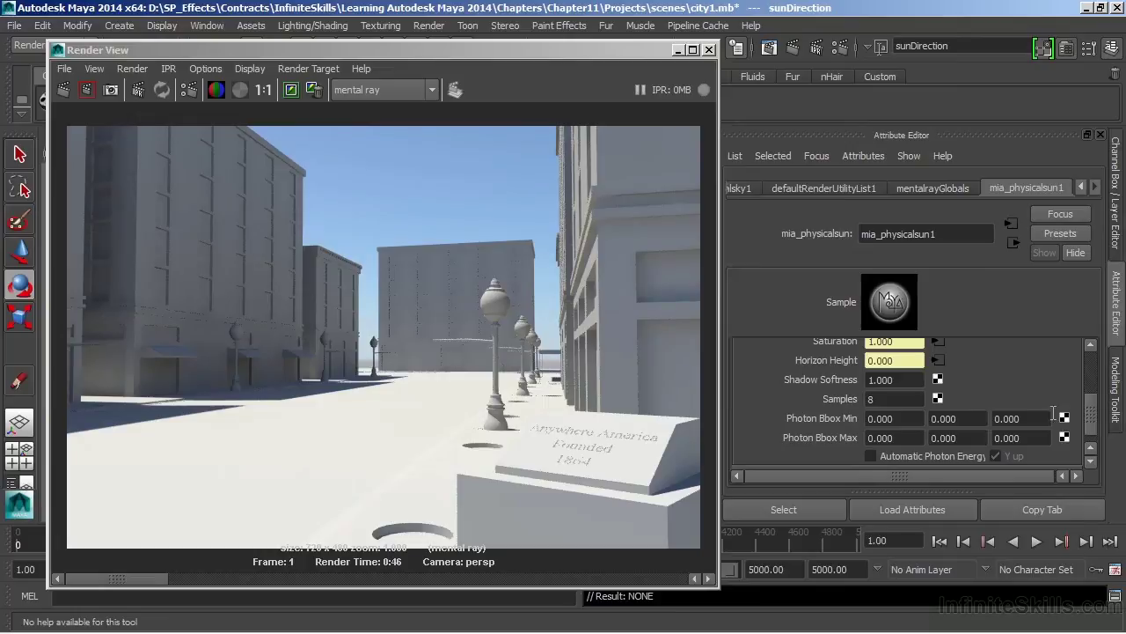
Copy the sun tab into its own taller window placed off the render.
{"action": "left_click", "coordinate": [1047, 509]}
{"action": "left_click_drag", "start_coordinate": [647, 224], "coordinate": [853, 15]}
{"action": "left_click_drag", "start_coordinate": [771, 401], "coordinate": [826, 472]}
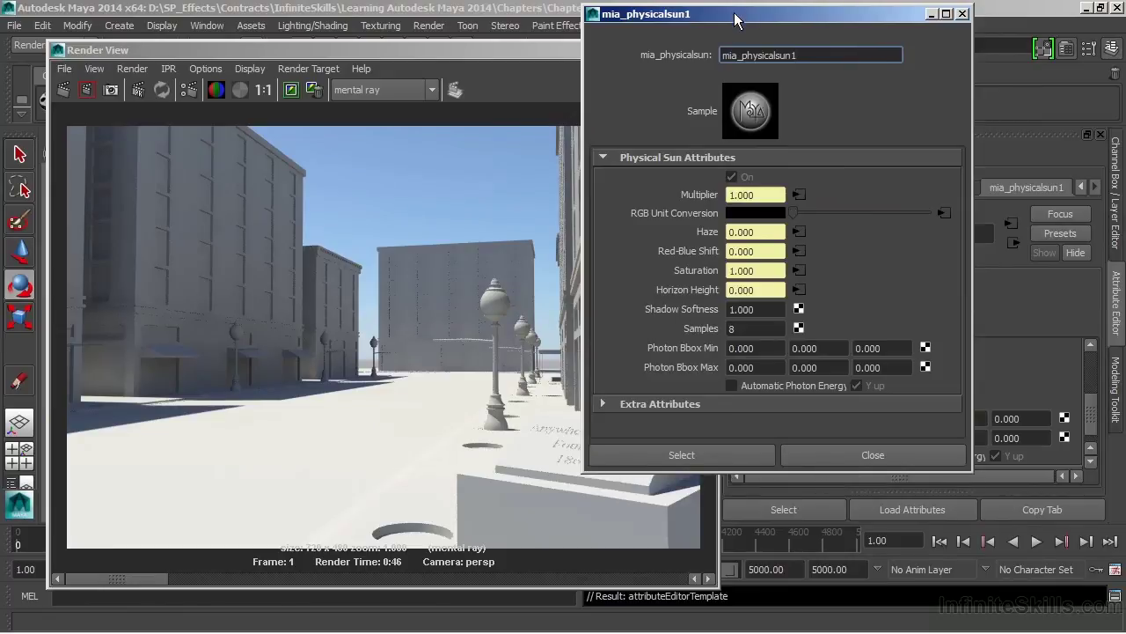
{"action": "left_click_drag", "start_coordinate": [735, 14], "coordinate": [868, 38]}
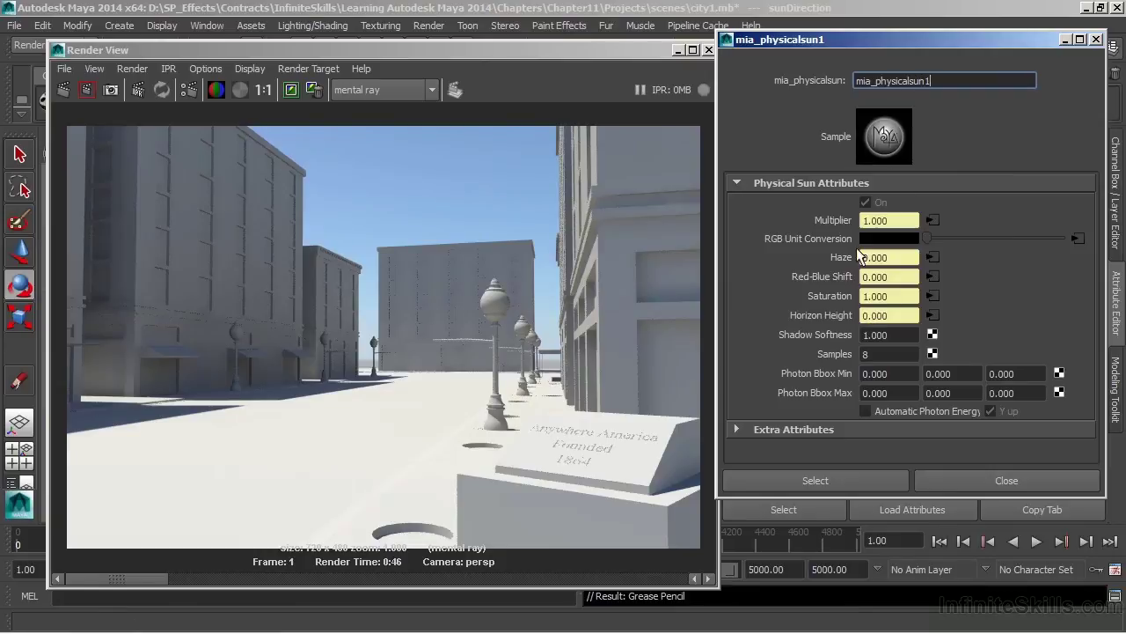
Set the physical sun's Shadow Softness to 20.
{"action": "left_click", "coordinate": [897, 334]}
{"action": "left_click_drag", "start_coordinate": [896, 335], "coordinate": [854, 337]}
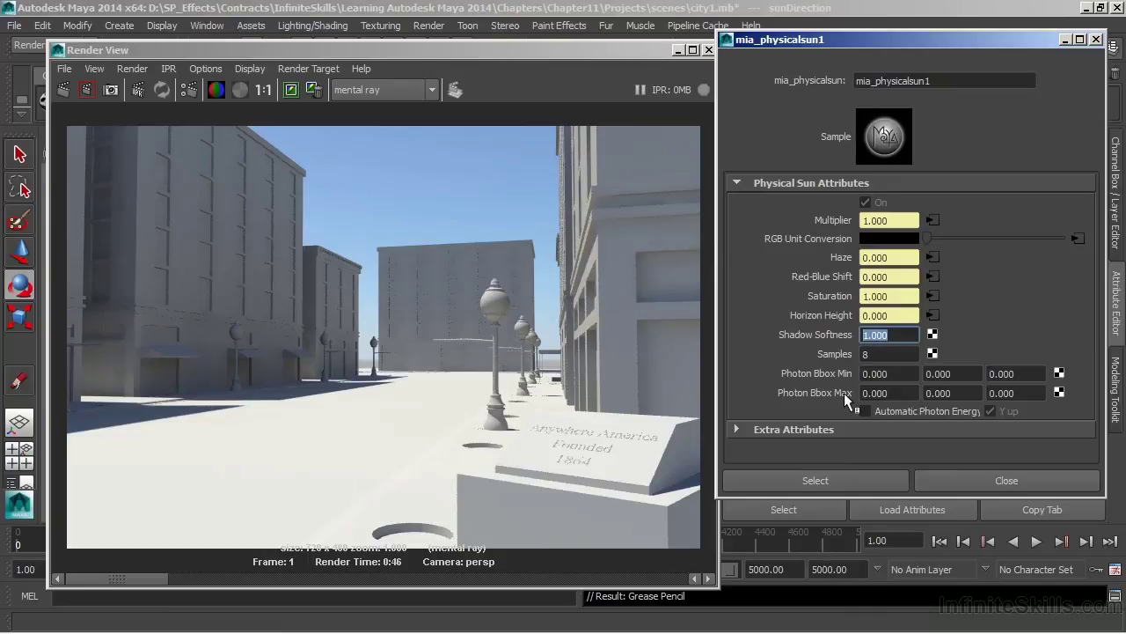
{"action": "type", "text": "20.000"}
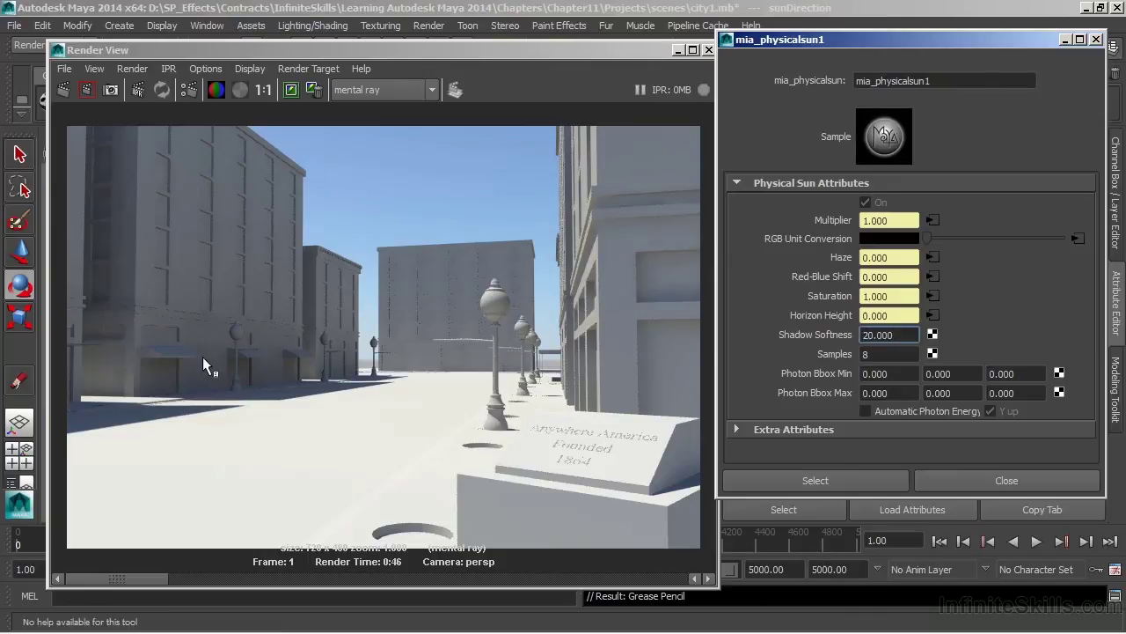
Render a region of shadowed street to preview the softer edge, then select the Samples value.
{"action": "left_click_drag", "start_coordinate": [197, 361], "coordinate": [344, 416]}
{"action": "left_click", "coordinate": [86, 89]}
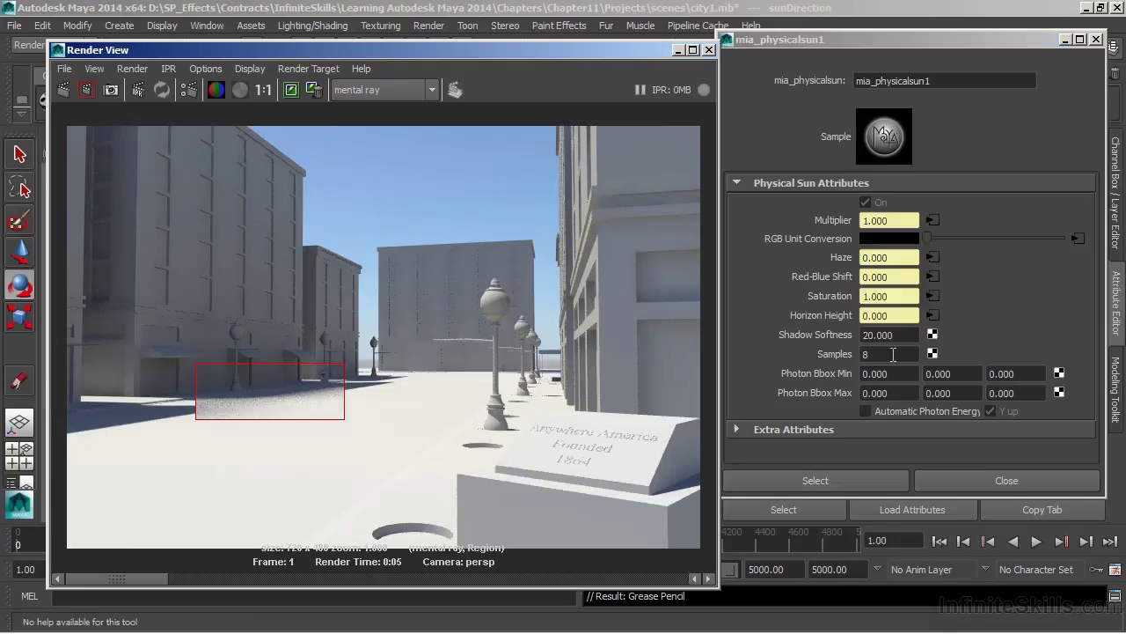
{"action": "left_click_drag", "start_coordinate": [898, 354], "coordinate": [852, 358]}
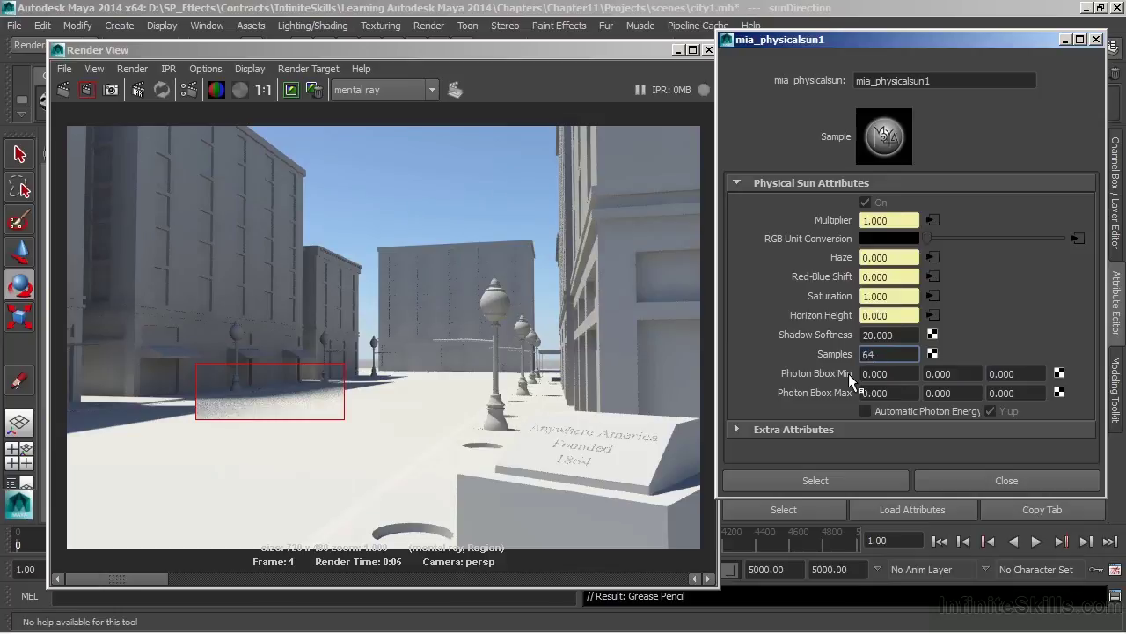
Re-render the street region with Samples at 64 and recheck the Shadow Softness and Samples fields.
{"action": "left_click", "coordinate": [90, 91]}
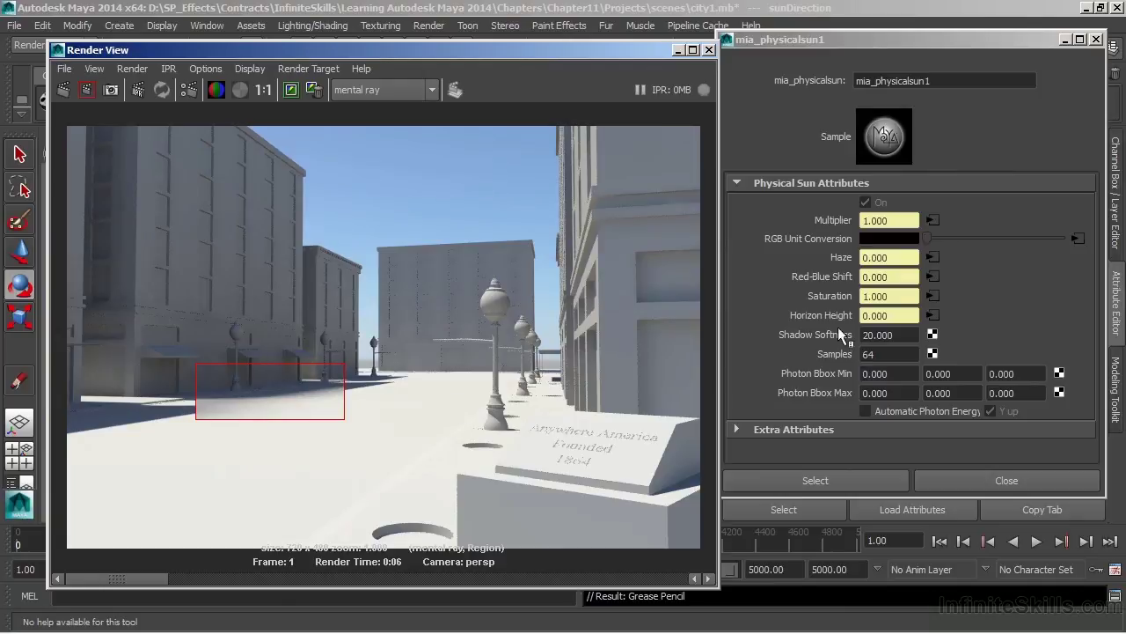
{"action": "left_click", "coordinate": [909, 334]}
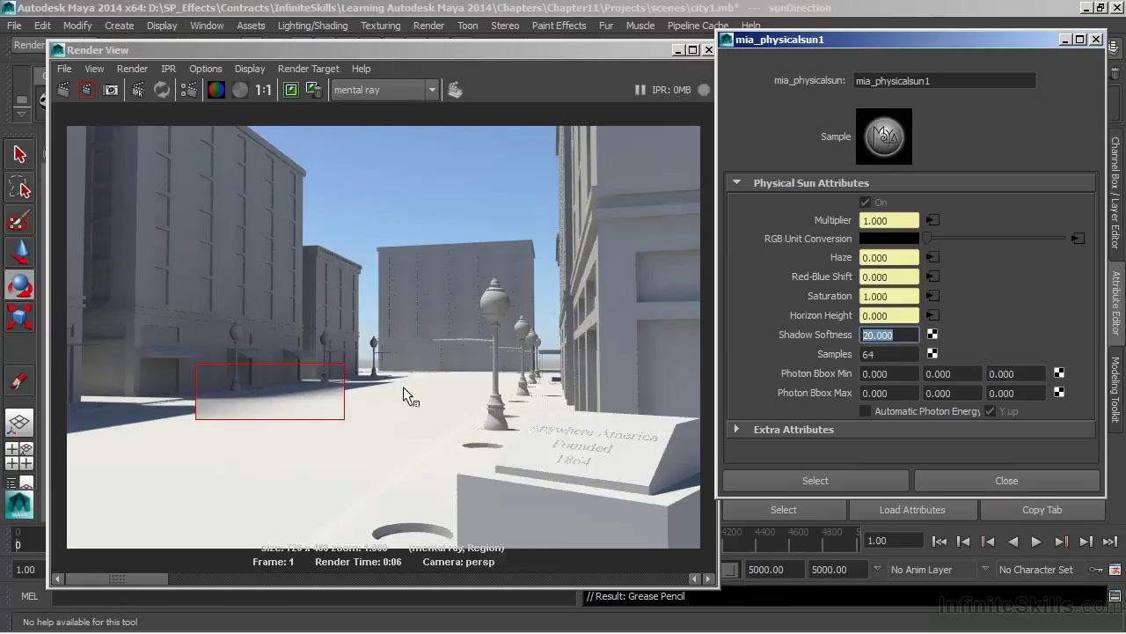
{"action": "key", "text": "Tab"}
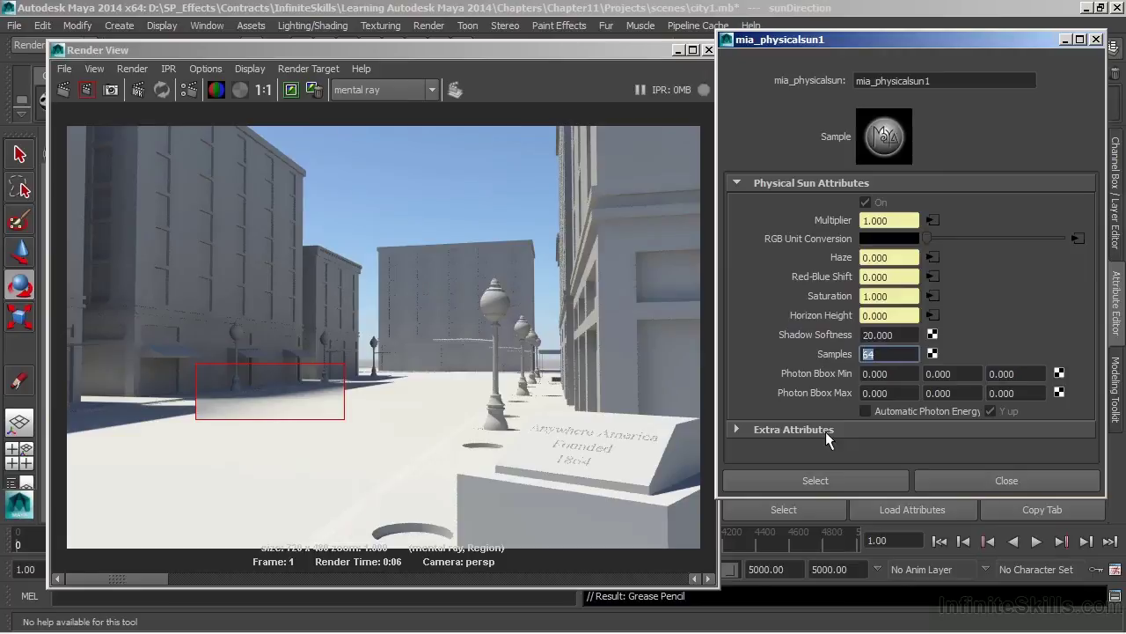